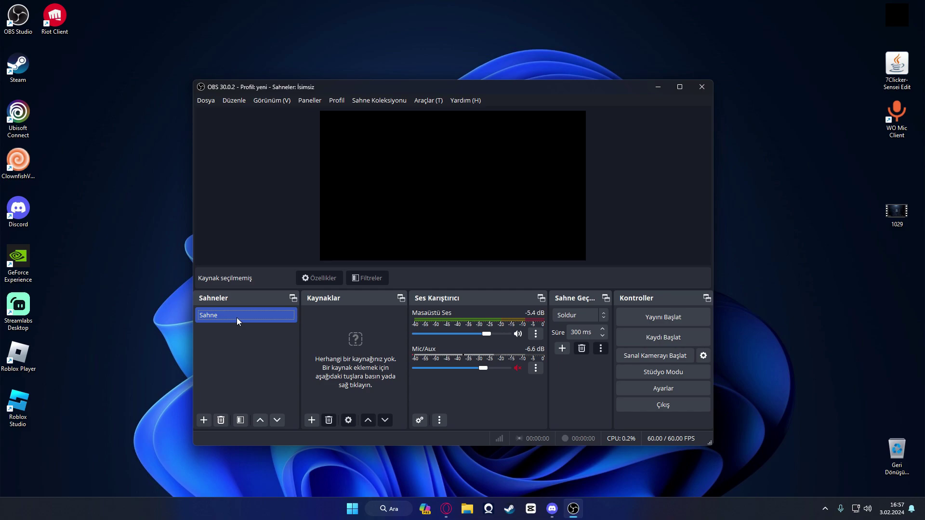
Step: Add a new Ekran Yakalama source for the primary display to the Sahne scene, keeping its default name and properties
{"action": "left_click", "coordinate": [310, 420]}
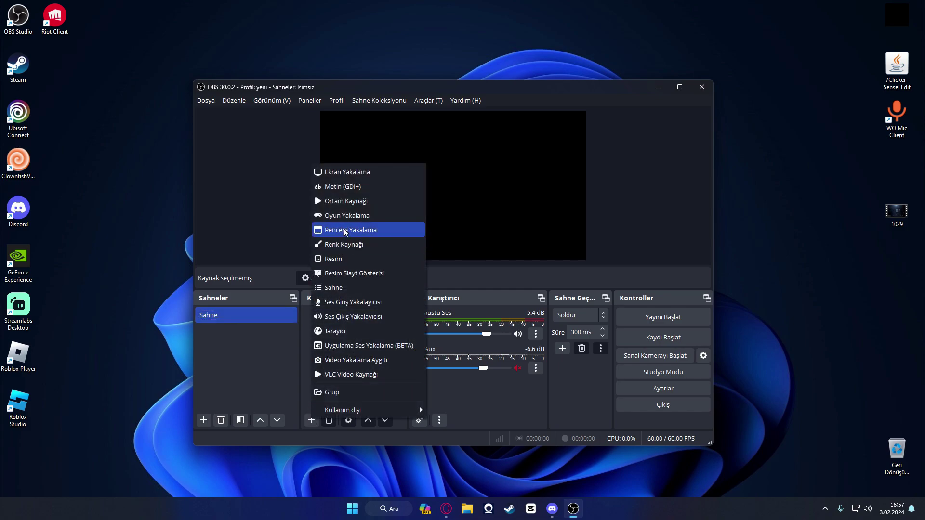
{"action": "left_click", "coordinate": [350, 172]}
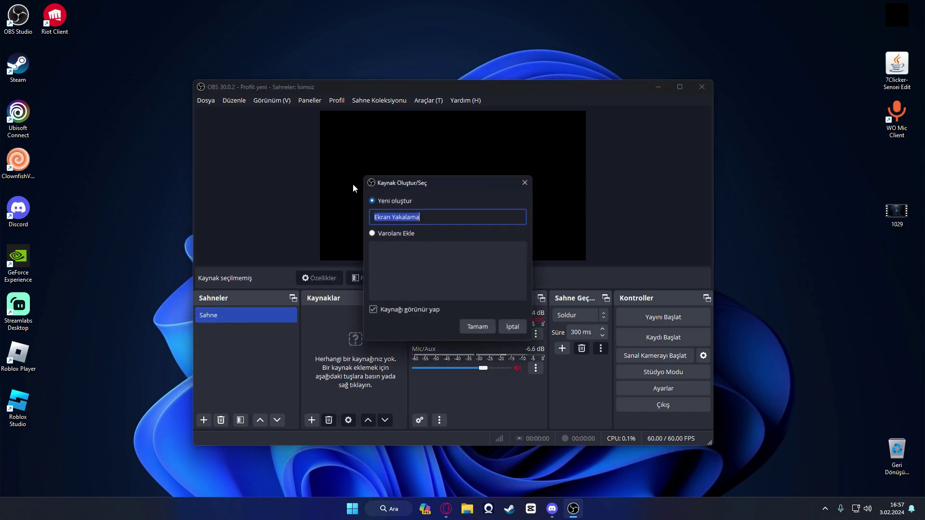
{"action": "left_click", "coordinate": [479, 327]}
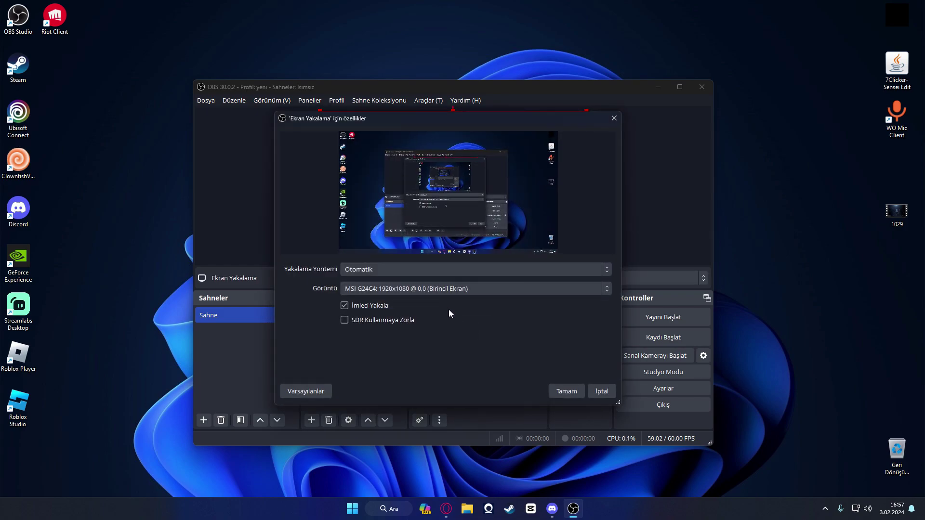
{"action": "left_click", "coordinate": [568, 393]}
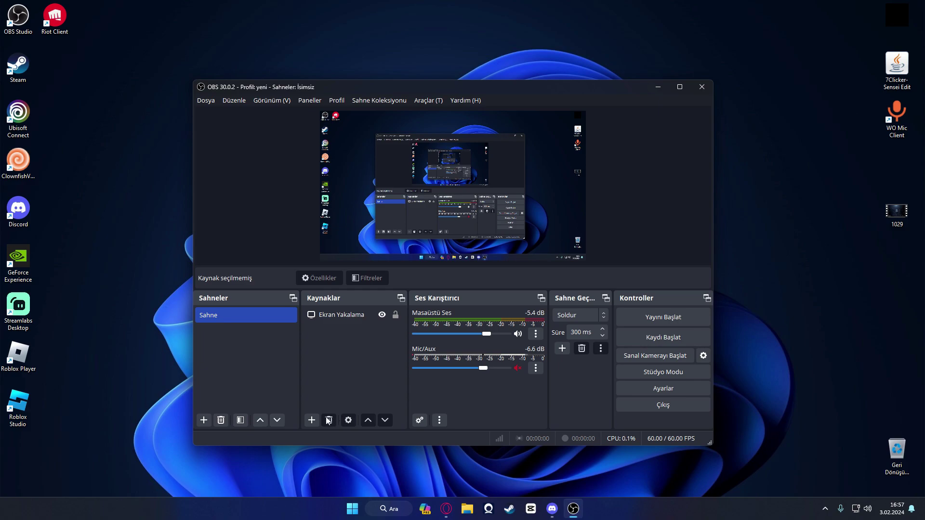
Step: Add a new Oyun Yakalama source that captures any fullscreen application, keeping its default name and options
{"action": "left_click", "coordinate": [312, 420]}
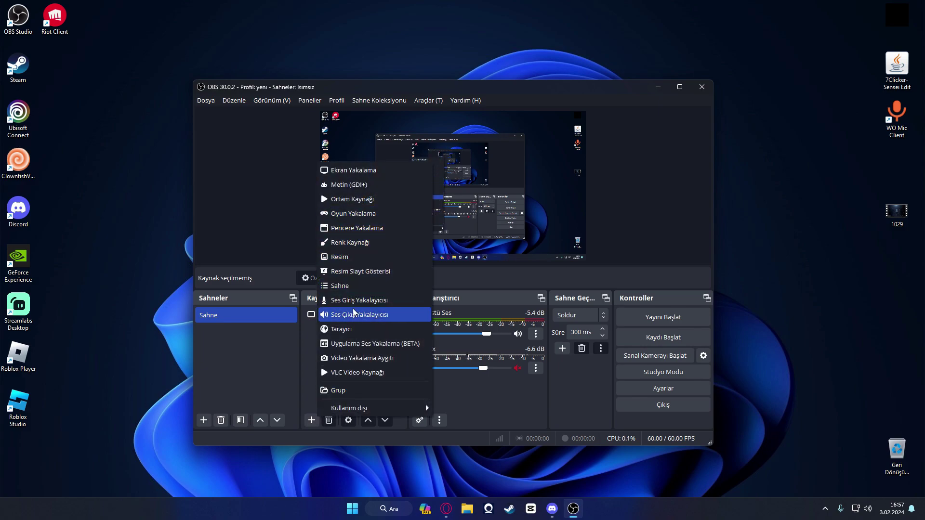
{"action": "left_click", "coordinate": [357, 215]}
{"action": "left_click", "coordinate": [477, 327]}
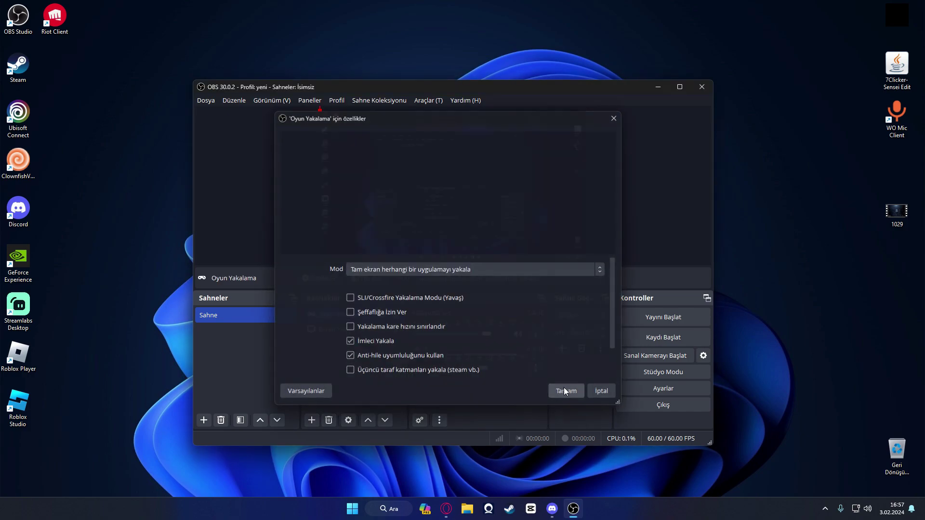
{"action": "left_click", "coordinate": [564, 389]}
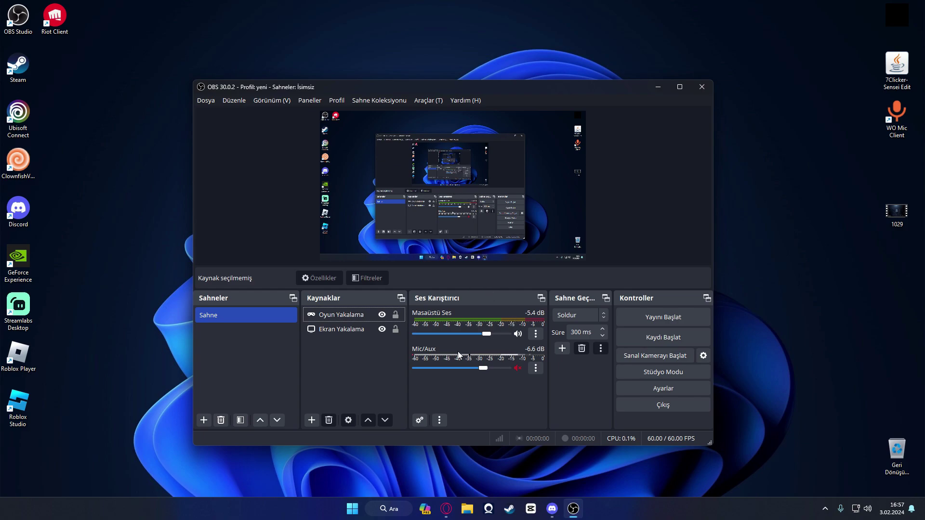
{"action": "left_click", "coordinate": [517, 368]}
{"action": "left_click", "coordinate": [518, 369]}
Step: Create a Ses Giriş Yakalayıcısı source with its default name and open its list of available devices
{"action": "left_click", "coordinate": [311, 420]}
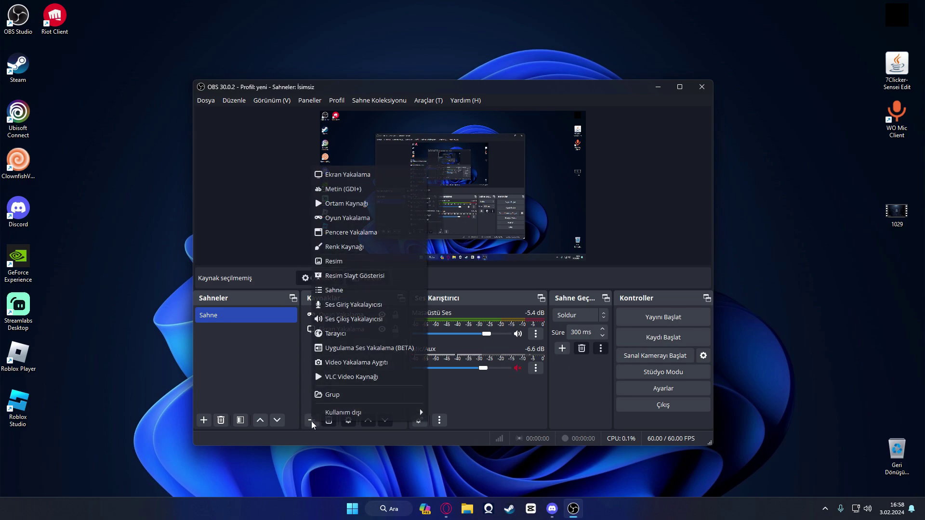
{"action": "left_click", "coordinate": [360, 309]}
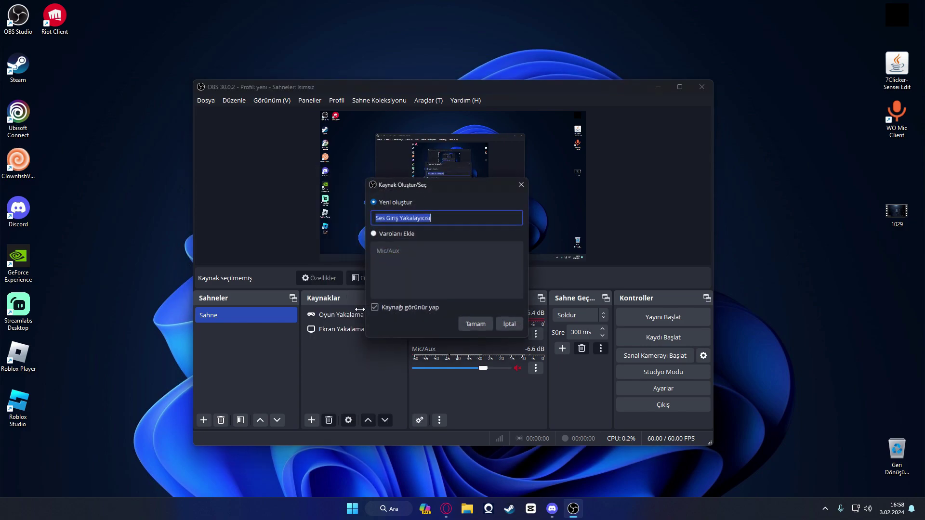
{"action": "left_click", "coordinate": [472, 327]}
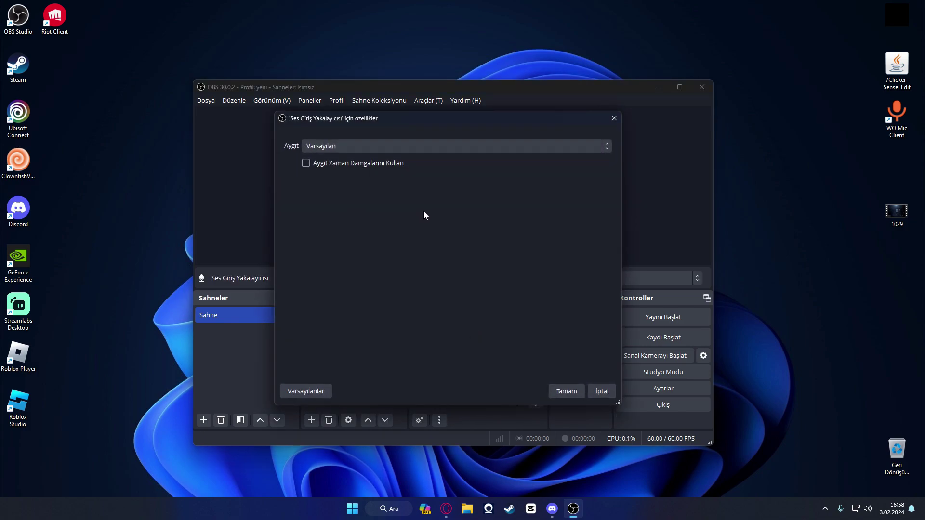
{"action": "left_click", "coordinate": [436, 146]}
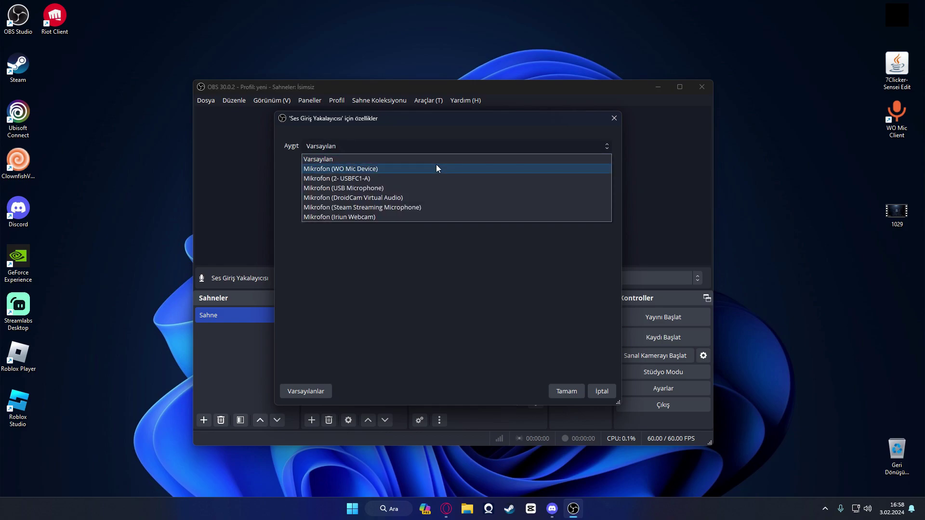
Step: Check in the Windows sound settings which microphone is the selected input device, and close the settings
{"action": "left_click", "coordinate": [391, 505]}
{"action": "type", "text": "ses kaydedici"}
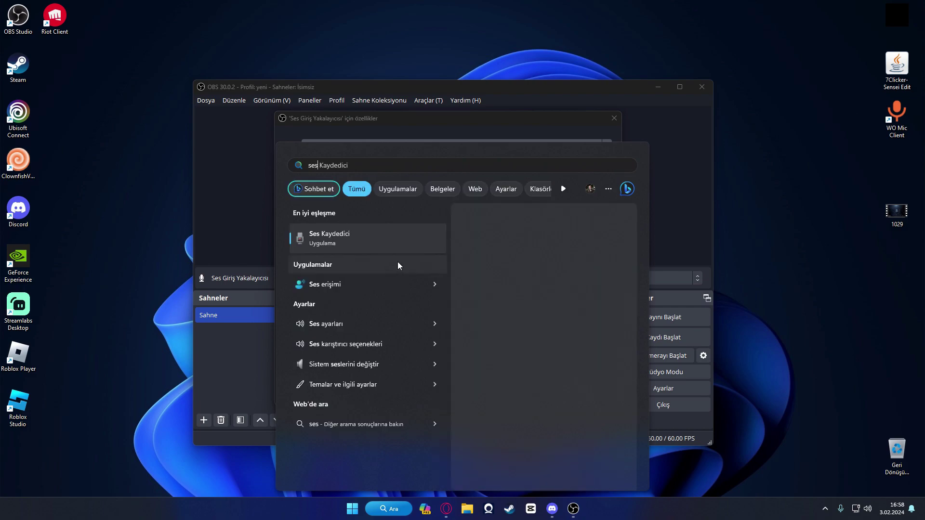
{"action": "left_click", "coordinate": [483, 298]}
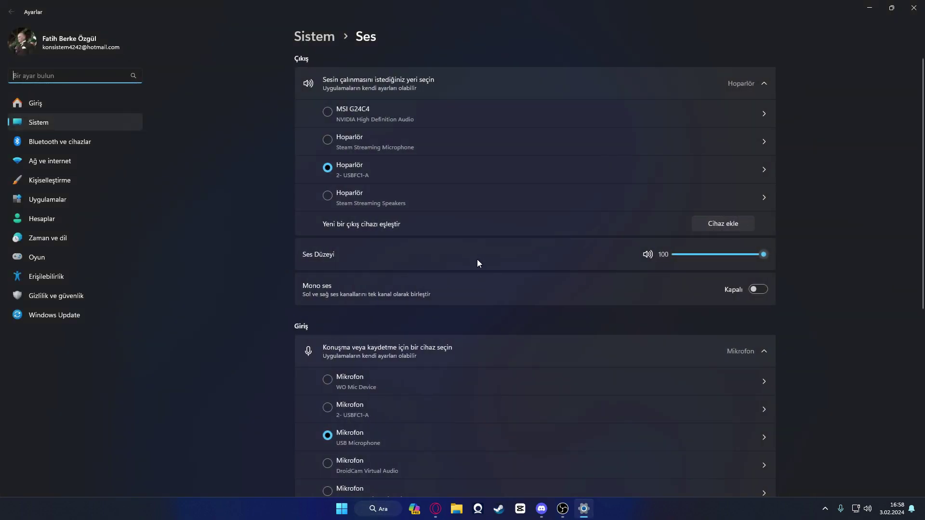
{"action": "scroll", "coordinate": [455, 323], "scroll_direction": "down", "scroll_amount": 1}
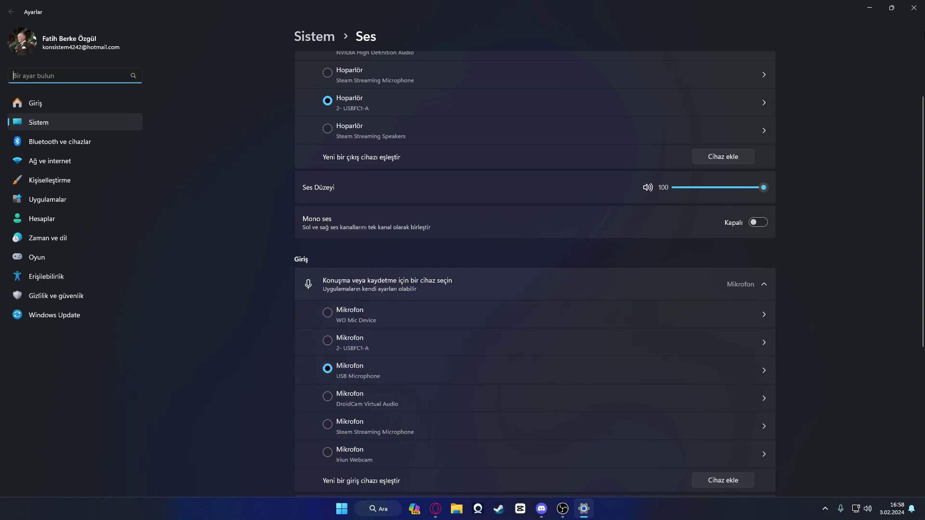
{"action": "left_click", "coordinate": [913, 8]}
Step: Set the audio input source's device to Mikrofon (USB Microphone) and lower its mixer volume slightly
{"action": "left_click", "coordinate": [447, 146]}
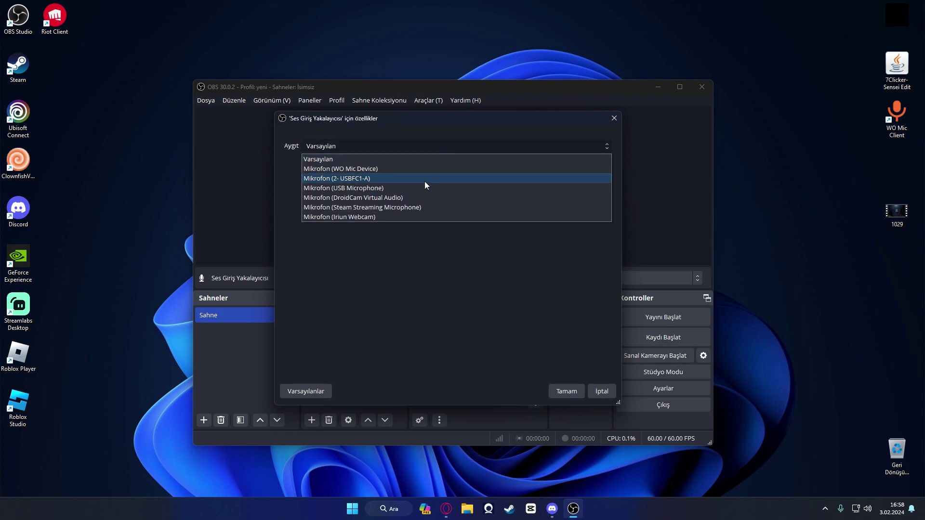
{"action": "left_click", "coordinate": [423, 188]}
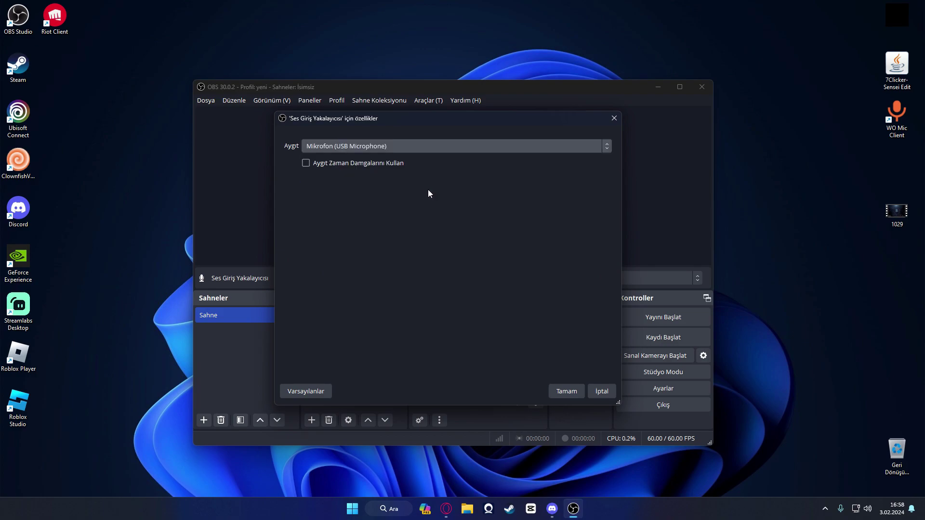
{"action": "left_click", "coordinate": [566, 391]}
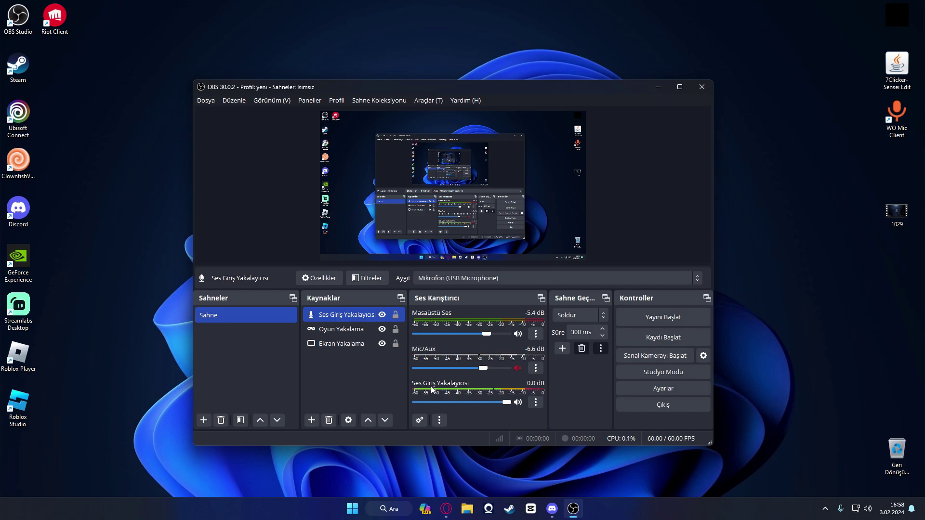
{"action": "mouse_move", "coordinate": [501, 403]}
{"action": "left_mouse_down"}
{"action": "mouse_move", "coordinate": [453, 403]}
{"action": "mouse_move", "coordinate": [491, 406]}
{"action": "left_mouse_up"}
Step: In the output settings, set the output mode to Gelişmiş and the recording type to Standart
{"action": "left_click", "coordinate": [663, 388]}
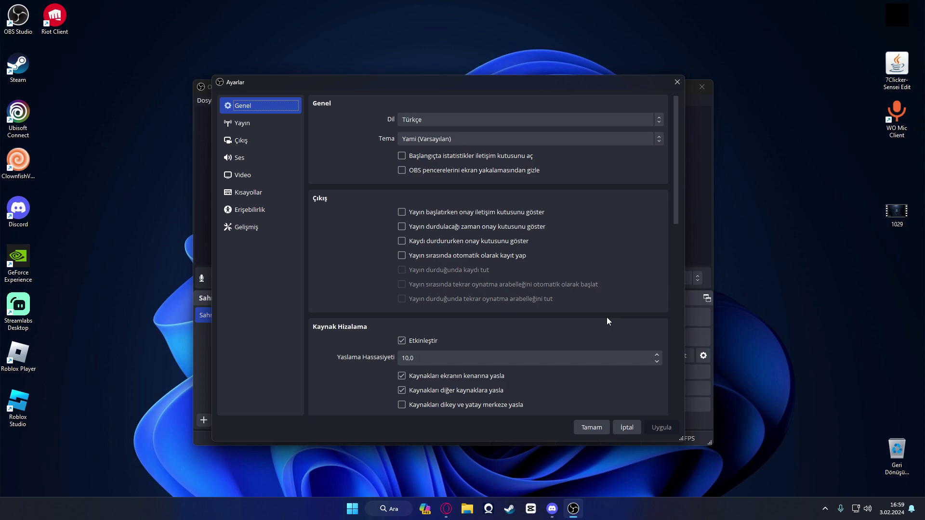
{"action": "left_click", "coordinate": [270, 141]}
{"action": "left_click", "coordinate": [409, 105]}
{"action": "left_click", "coordinate": [409, 125]}
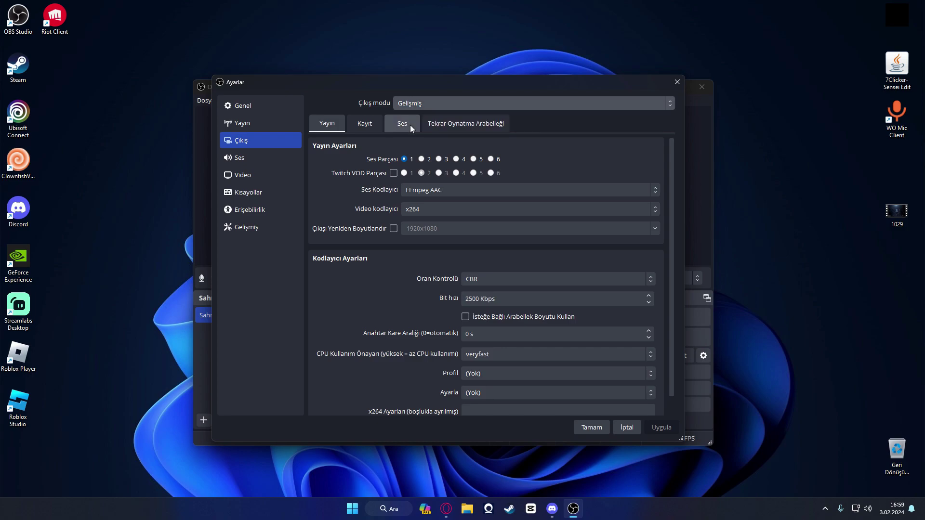
{"action": "left_click", "coordinate": [366, 125]}
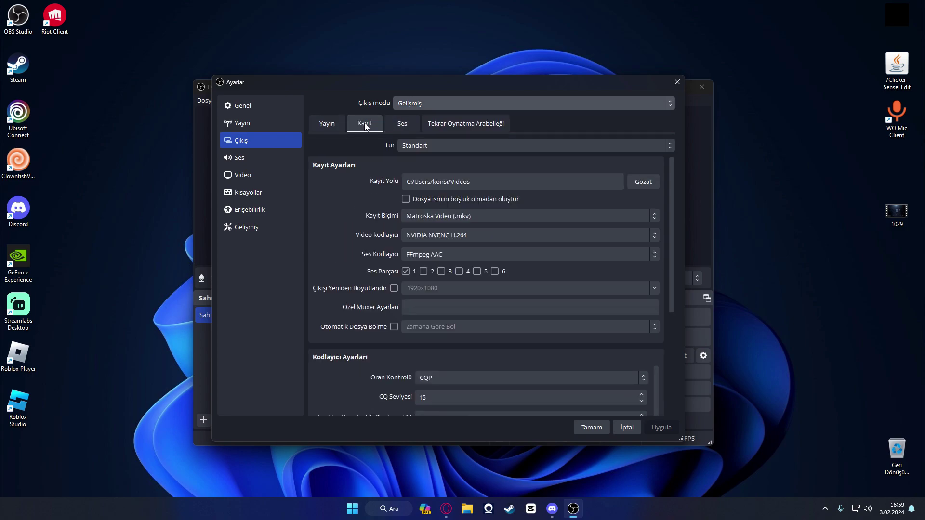
{"action": "left_click", "coordinate": [412, 145]}
{"action": "left_click", "coordinate": [415, 158]}
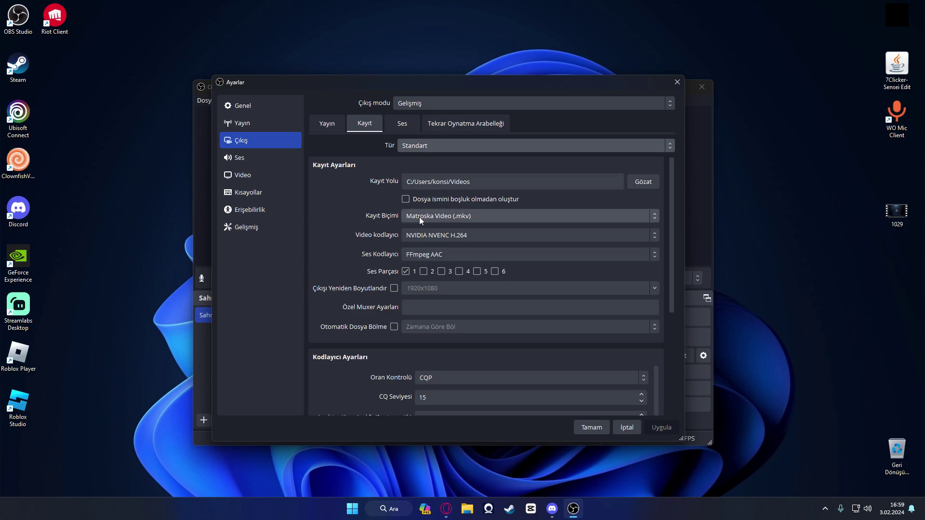
Step: Set the recording format to Matroska Video (.mkv) and the video encoder to NVIDIA NVENC H.264
{"action": "left_click", "coordinate": [435, 217]}
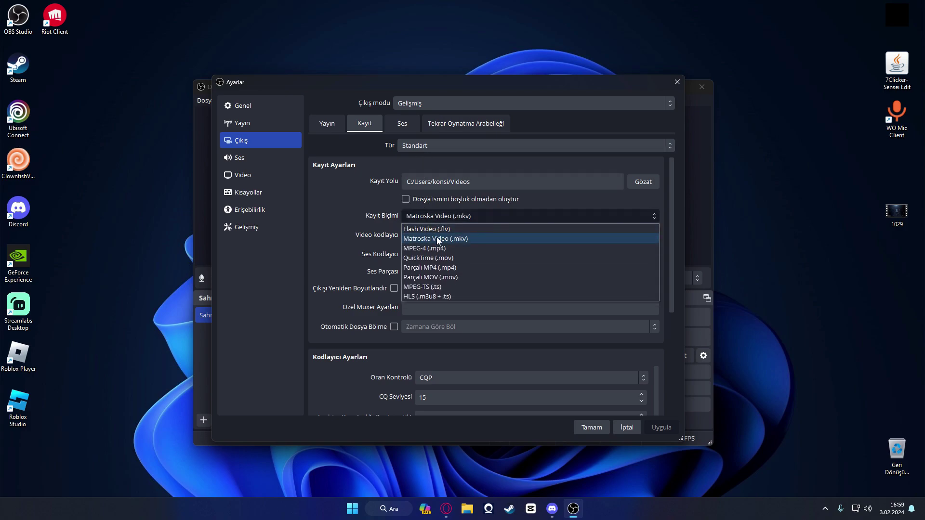
{"action": "left_click", "coordinate": [432, 238]}
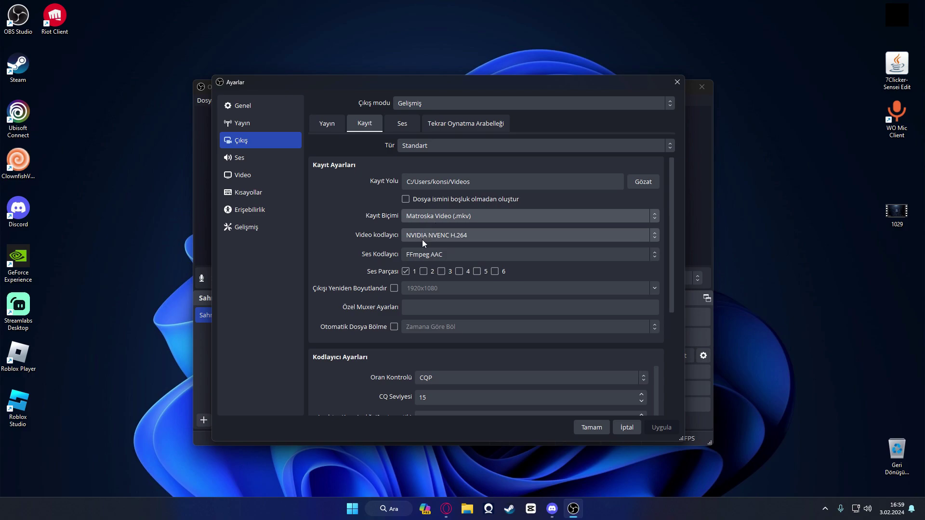
{"action": "left_click", "coordinate": [422, 239]}
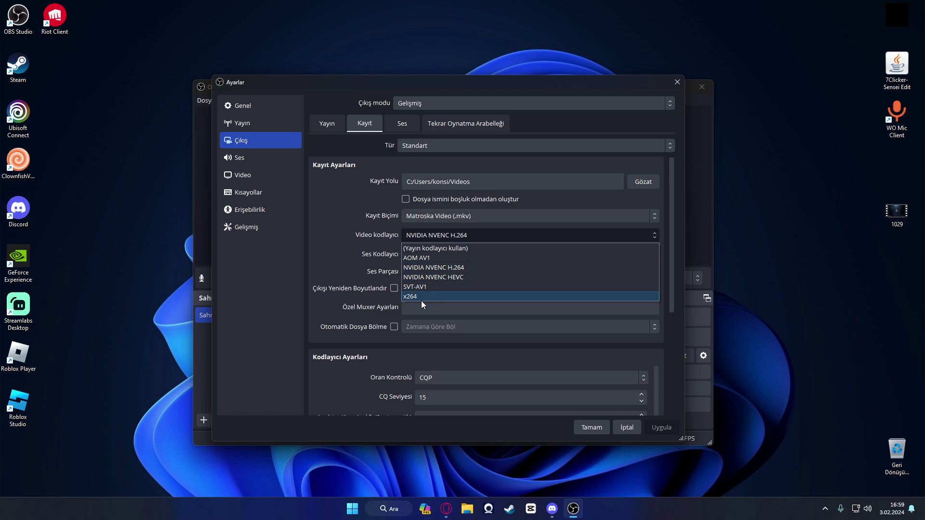
{"action": "left_click", "coordinate": [441, 269]}
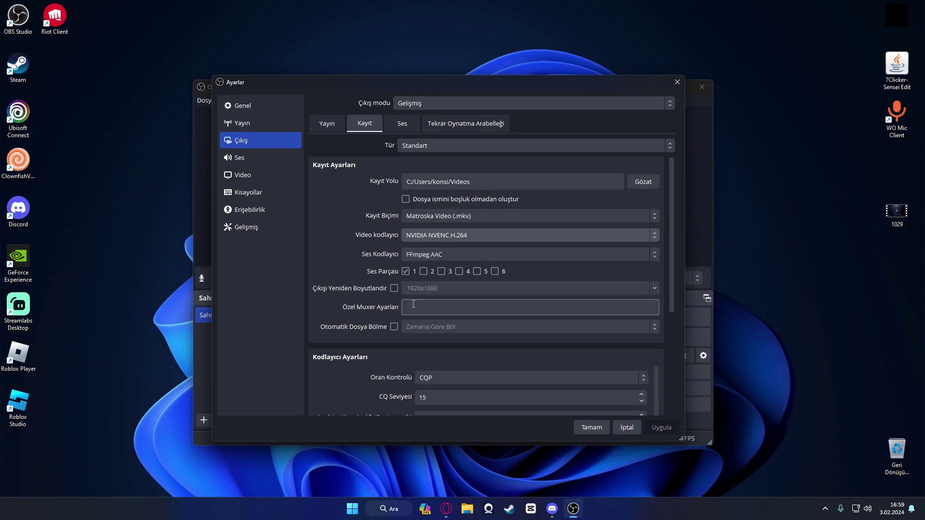
Step: Set the recording encoder's rate control to CQP with a CQ level of 15
{"action": "scroll", "coordinate": [428, 281], "scroll_direction": "down", "scroll_amount": 2}
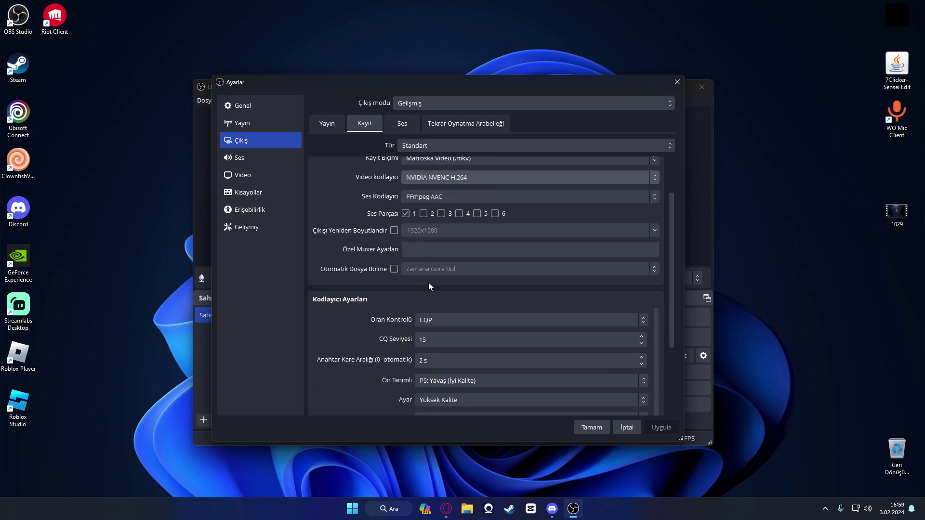
{"action": "left_click", "coordinate": [427, 320]}
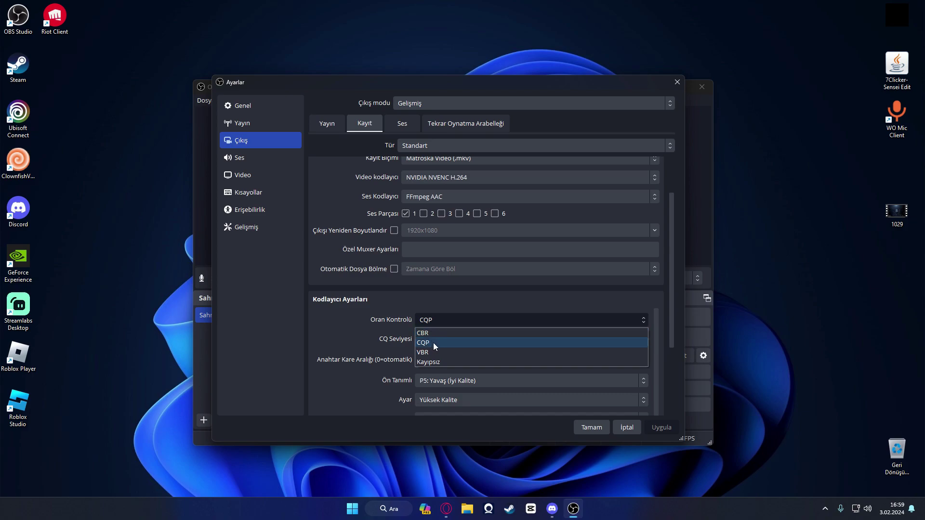
{"action": "left_click", "coordinate": [433, 342]}
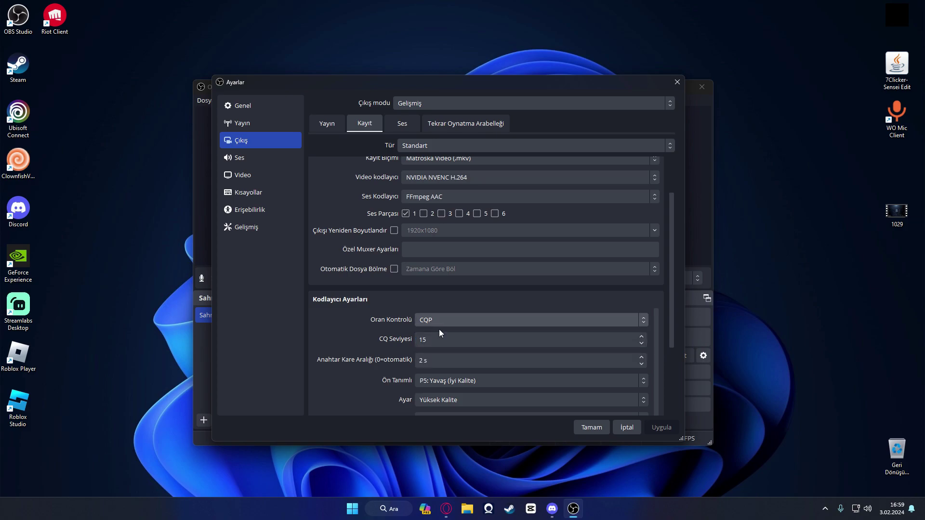
{"action": "left_click", "coordinate": [422, 342]}
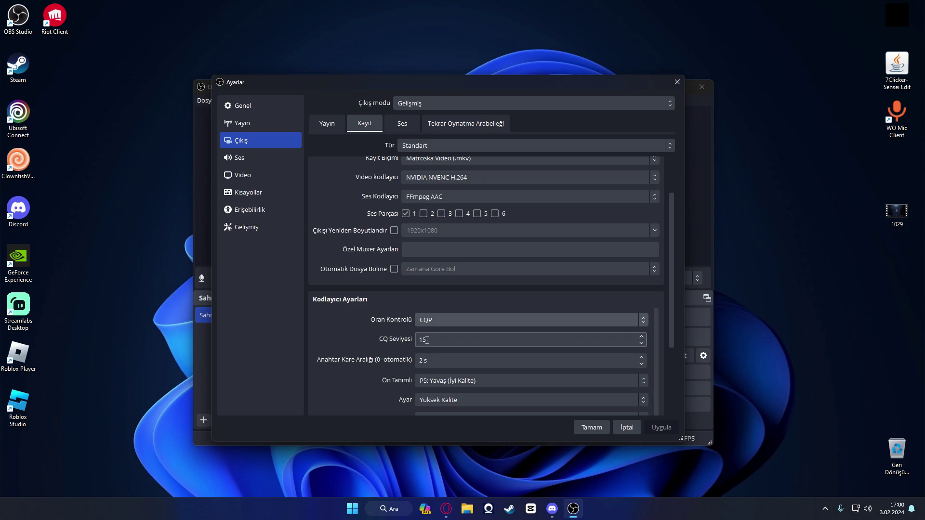
{"action": "left_click", "coordinate": [428, 340]}
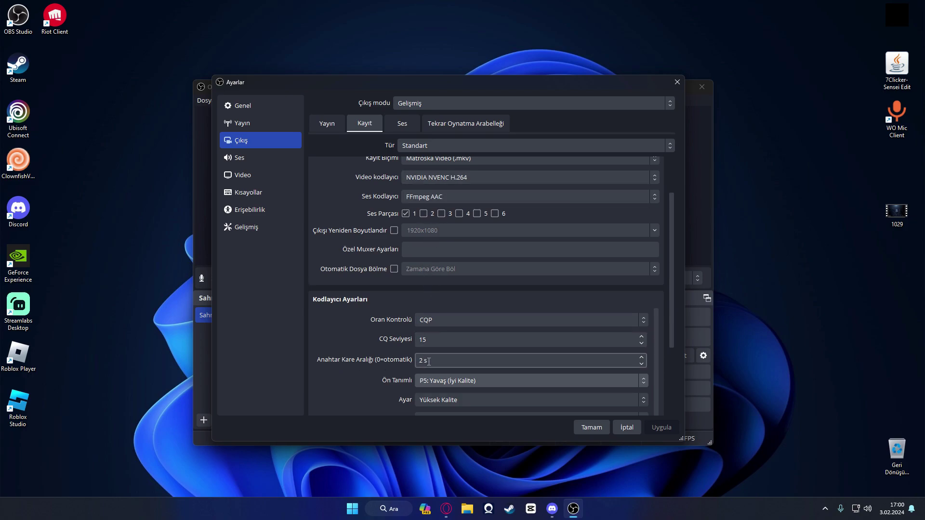
Step: Configure the recording encoder with preset P5: Yavaş (İyi Kalite), tuning Yüksek Kalite, multipass mode Tek Seferde and profile high
{"action": "scroll", "coordinate": [403, 386], "scroll_direction": "down", "scroll_amount": 3}
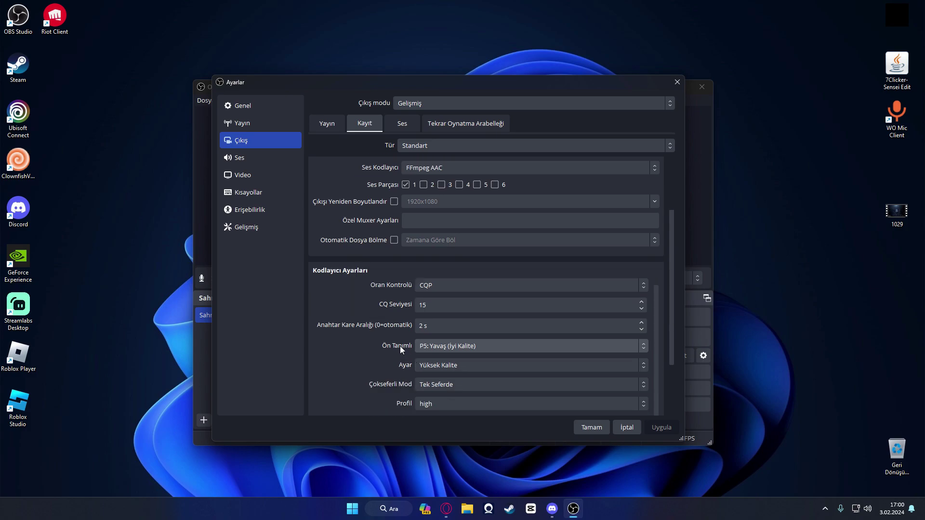
{"action": "left_click", "coordinate": [441, 349]}
{"action": "left_click", "coordinate": [443, 397]}
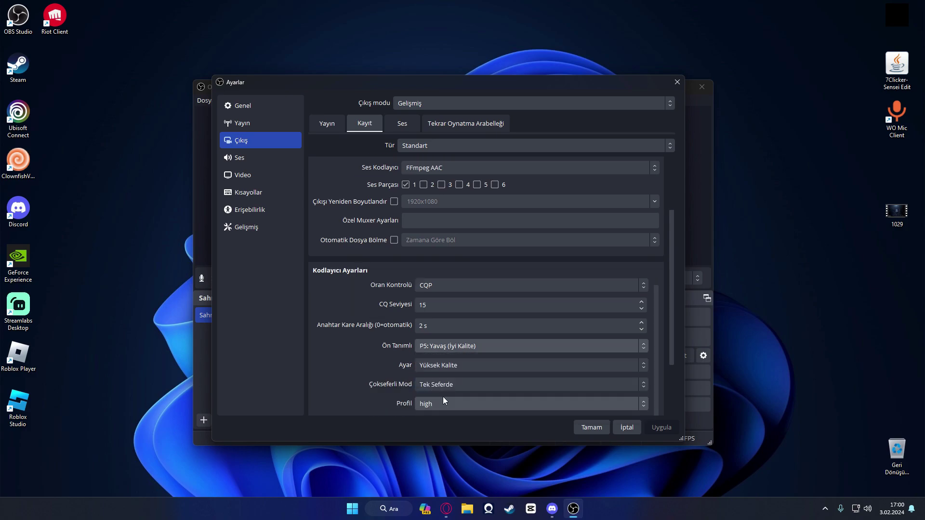
{"action": "left_click", "coordinate": [424, 367]}
{"action": "left_click", "coordinate": [437, 380]}
{"action": "left_click", "coordinate": [433, 384]}
{"action": "left_click", "coordinate": [442, 398]}
{"action": "left_click", "coordinate": [436, 404]}
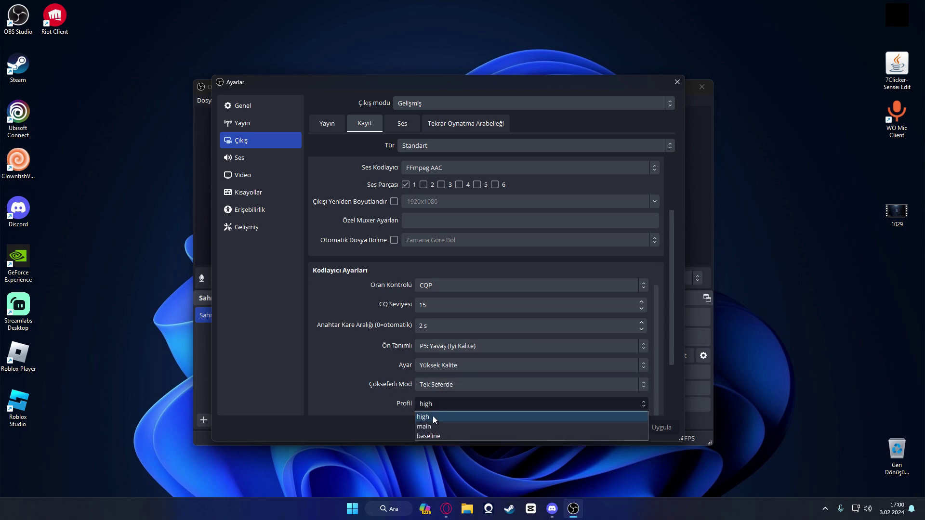
{"action": "left_click", "coordinate": [432, 416]}
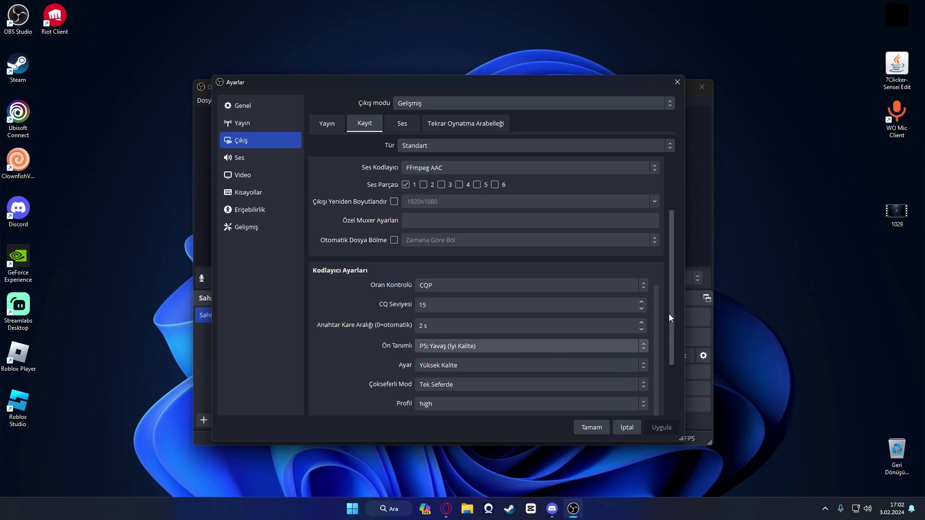
{"action": "left_click_drag", "start_coordinate": [671, 312], "coordinate": [666, 256]}
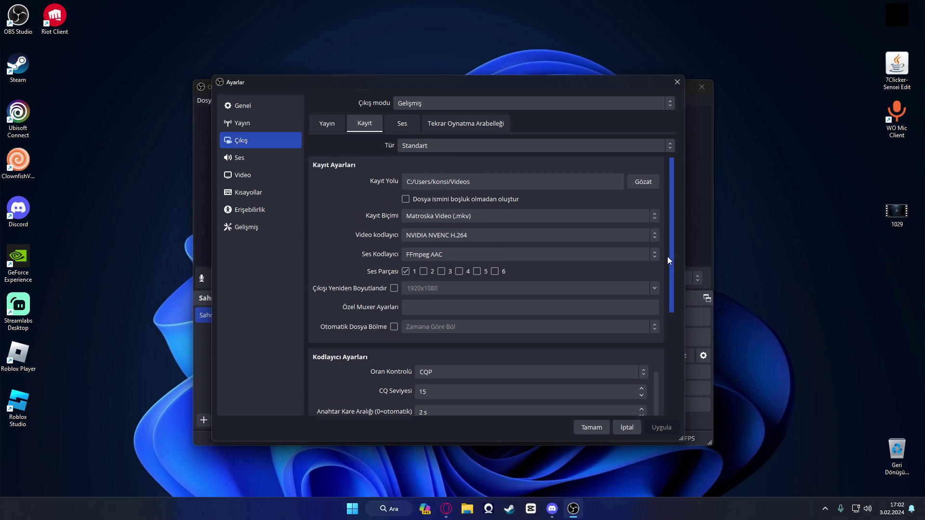
Step: Switch the recording's video encoder to x264
{"action": "left_click", "coordinate": [467, 235]}
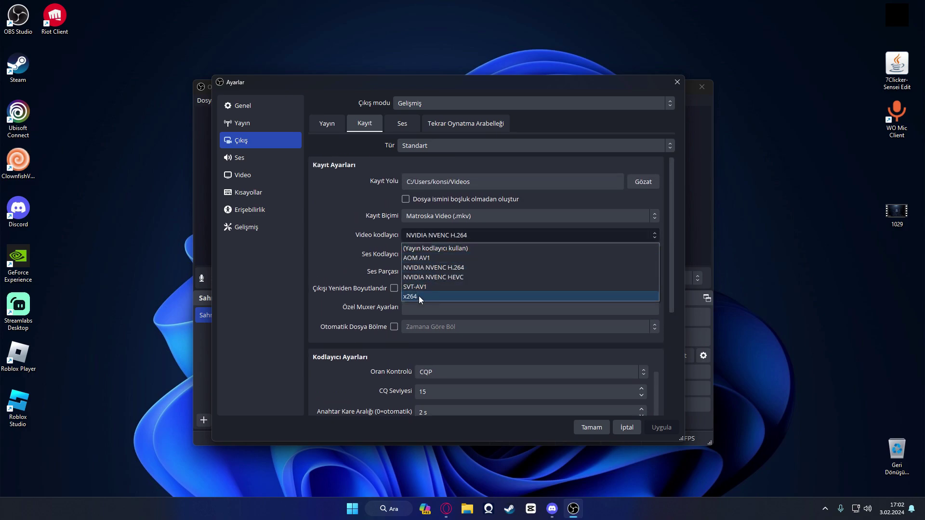
{"action": "left_click", "coordinate": [419, 296]}
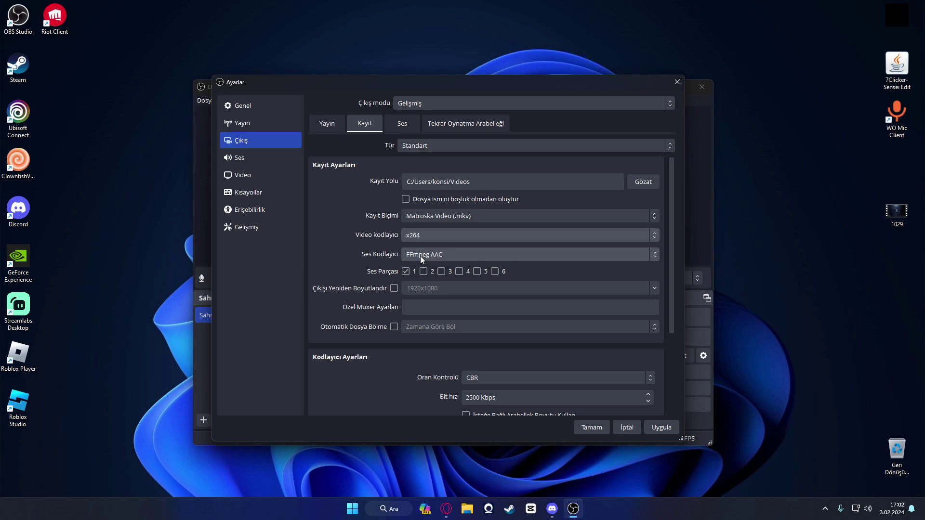
{"action": "scroll", "coordinate": [397, 319], "scroll_direction": "down", "scroll_amount": 3}
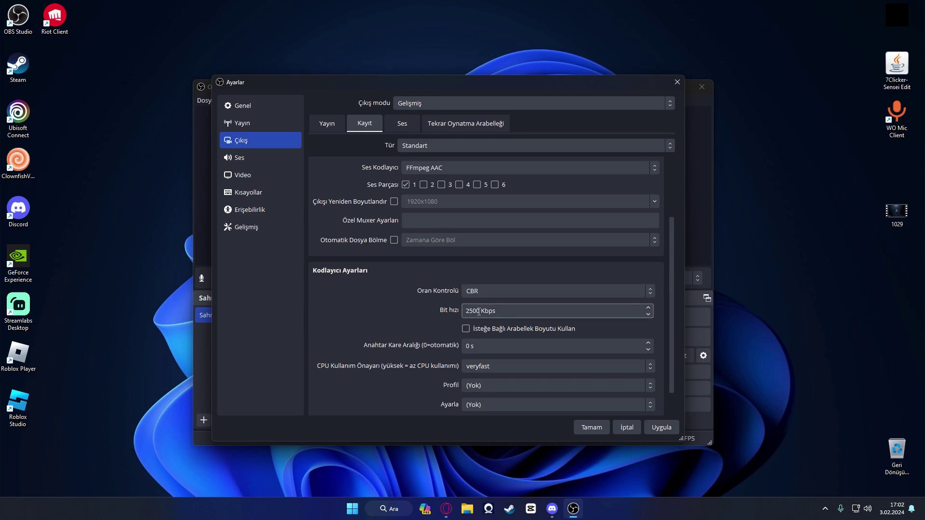
Step: Bring up the browser's video bitrate table for reference and set the x264 recording bitrate to 12000 Kbps
{"action": "left_click", "coordinate": [895, 469]}
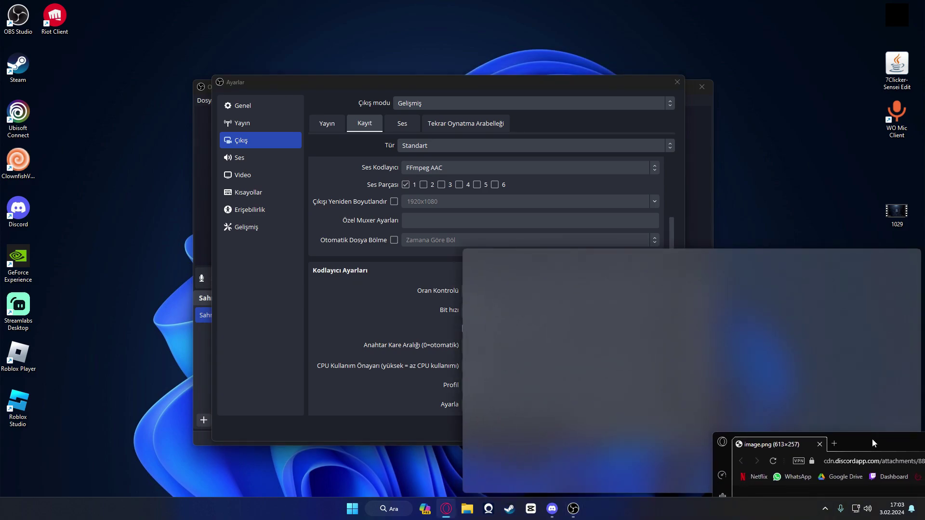
{"action": "left_click_drag", "start_coordinate": [840, 383], "coordinate": [750, 129]}
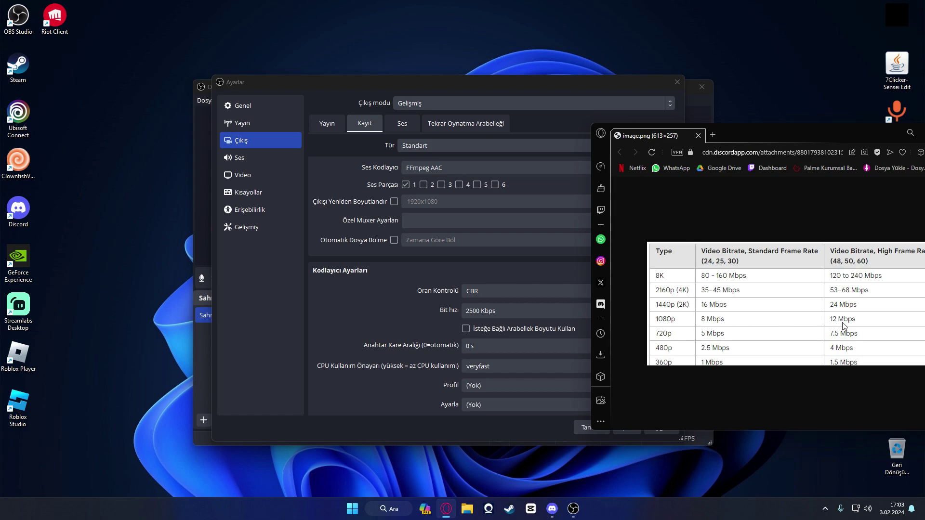
{"action": "left_click", "coordinate": [518, 308]}
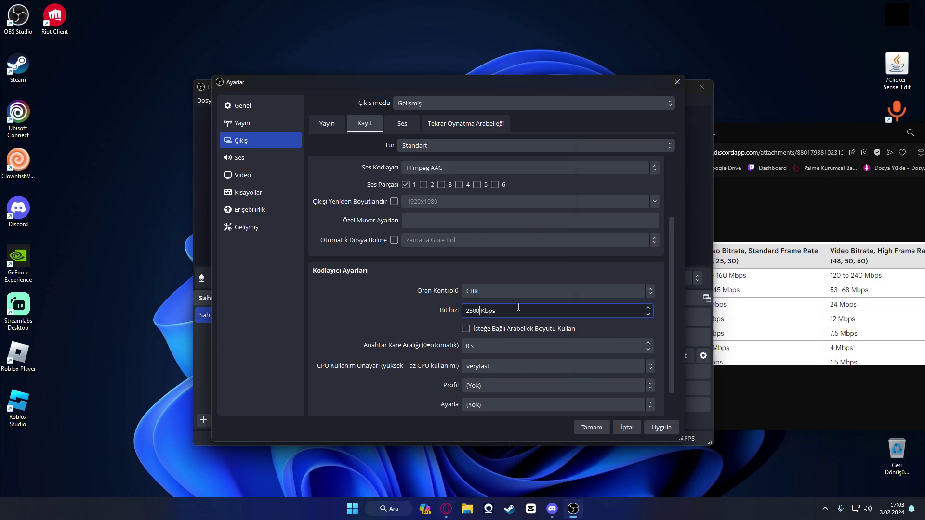
{"action": "key", "text": "BackSpace"}
{"action": "key", "text": "BackSpace"}
{"action": "key", "text": "BackSpace"}
{"action": "key", "text": "BackSpace"}
{"action": "type", "text": "12000"}
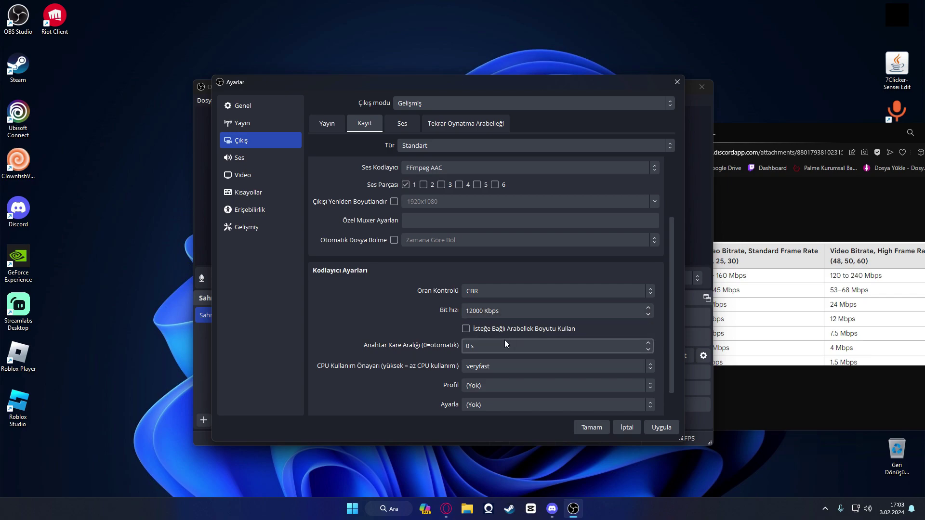
Step: Choose the veryfast CPU usage preset for x264 with profile and tuning both at (Yok), and apply the output settings
{"action": "scroll", "coordinate": [502, 341], "scroll_direction": "down", "scroll_amount": 1}
{"action": "left_click", "coordinate": [483, 318]}
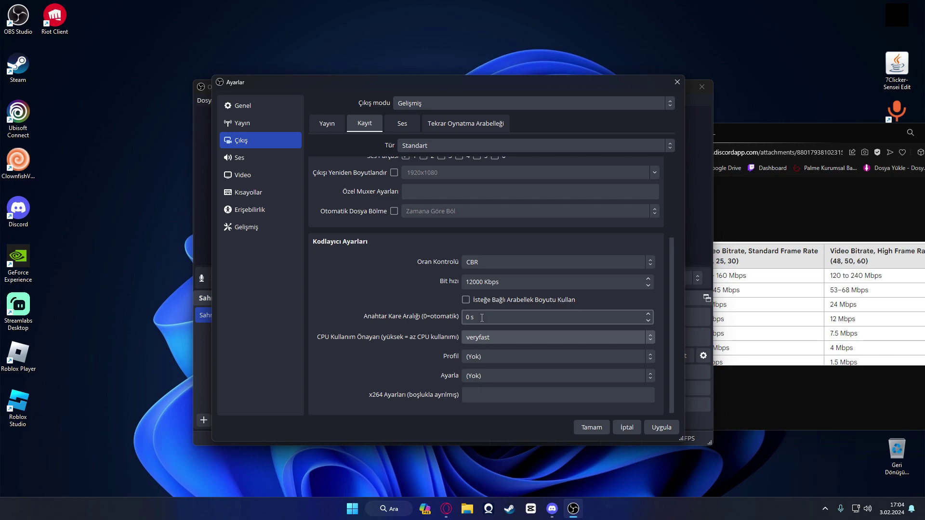
{"action": "left_click", "coordinate": [492, 341]}
{"action": "left_click", "coordinate": [477, 366]}
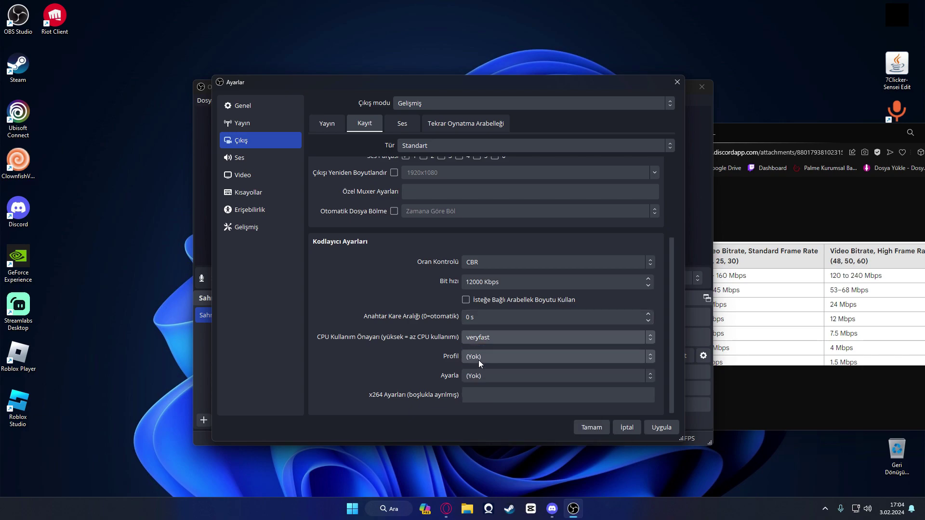
{"action": "left_click", "coordinate": [478, 340]}
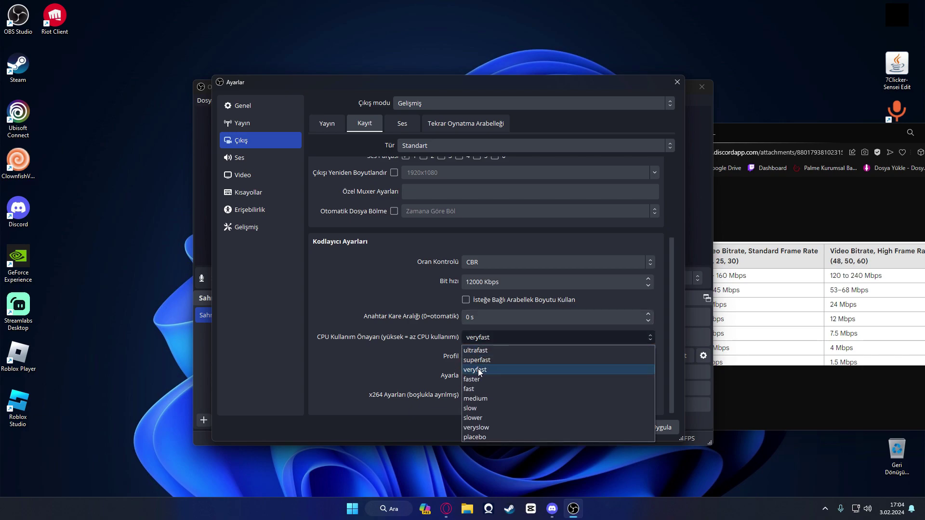
{"action": "left_click", "coordinate": [478, 368]}
{"action": "left_click", "coordinate": [481, 355]}
{"action": "left_click", "coordinate": [477, 376]}
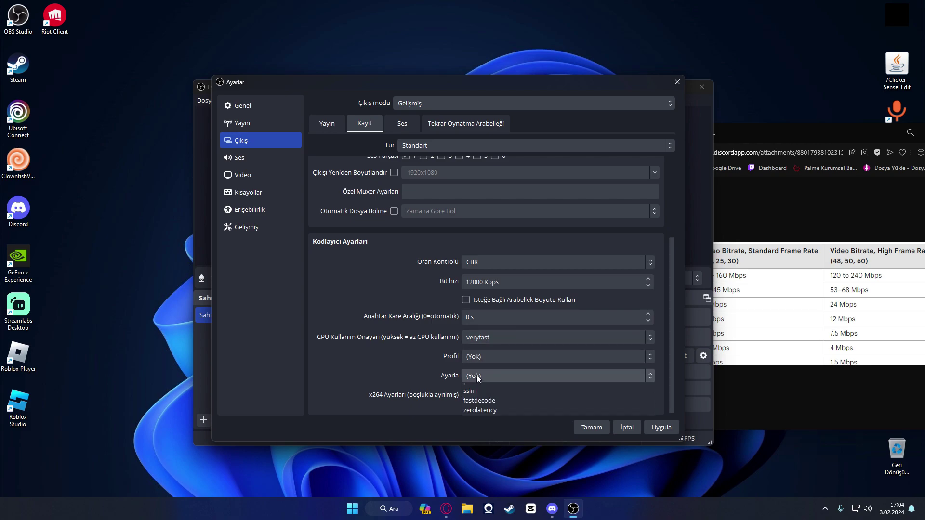
{"action": "left_click", "coordinate": [481, 389]}
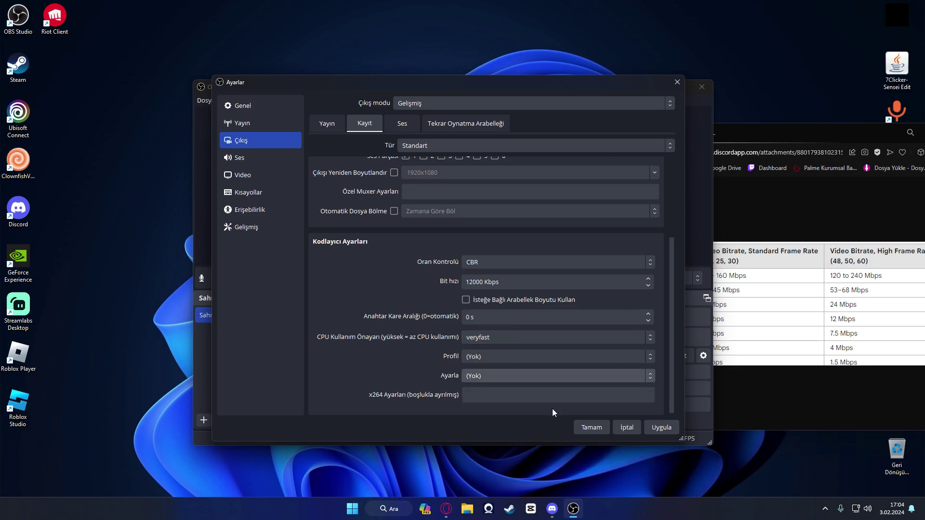
{"action": "left_click", "coordinate": [660, 427]}
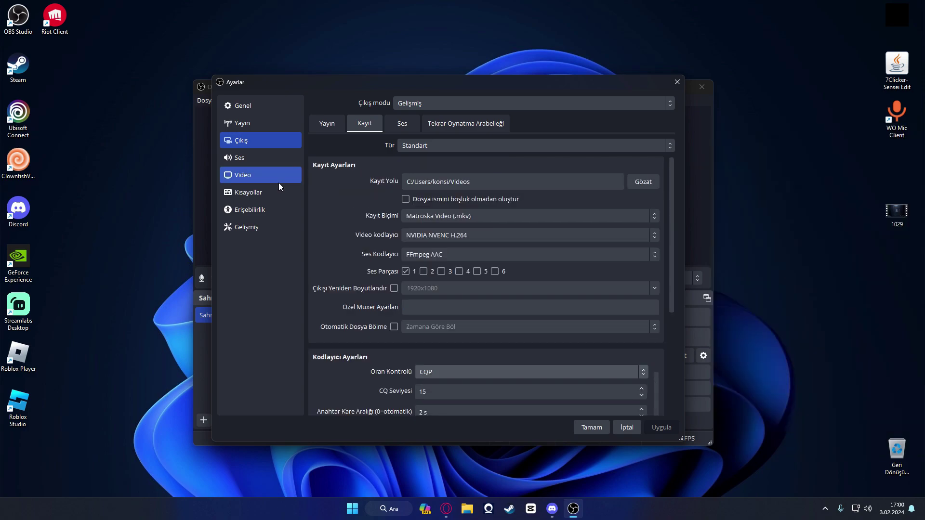
Step: In the video settings, choose 1920x1080 as the output resolution and 60 as the common FPS value
{"action": "left_click", "coordinate": [279, 181]}
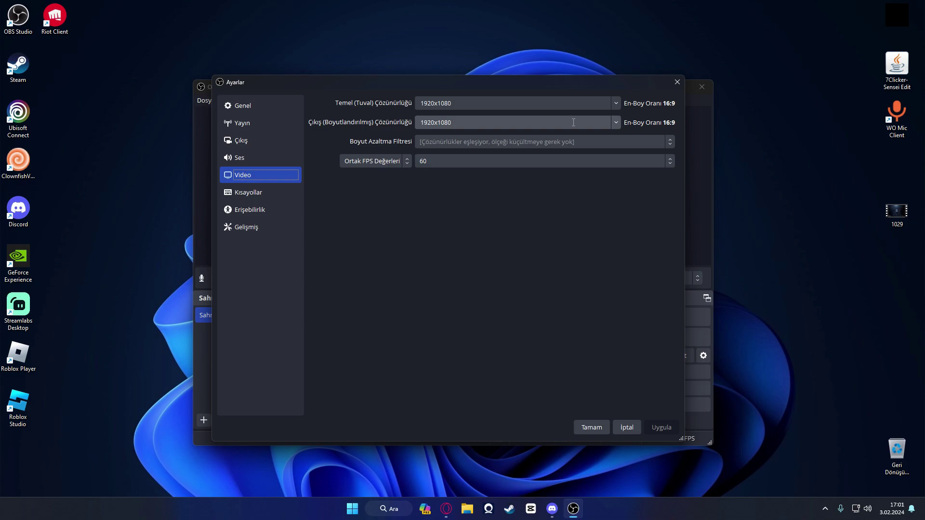
{"action": "left_click", "coordinate": [614, 122]}
{"action": "left_click", "coordinate": [482, 135]}
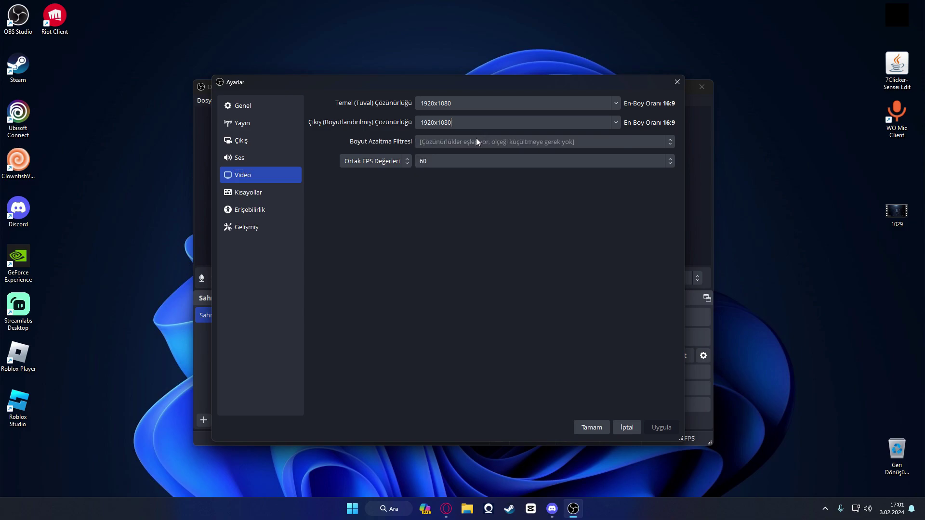
{"action": "left_click", "coordinate": [426, 160]}
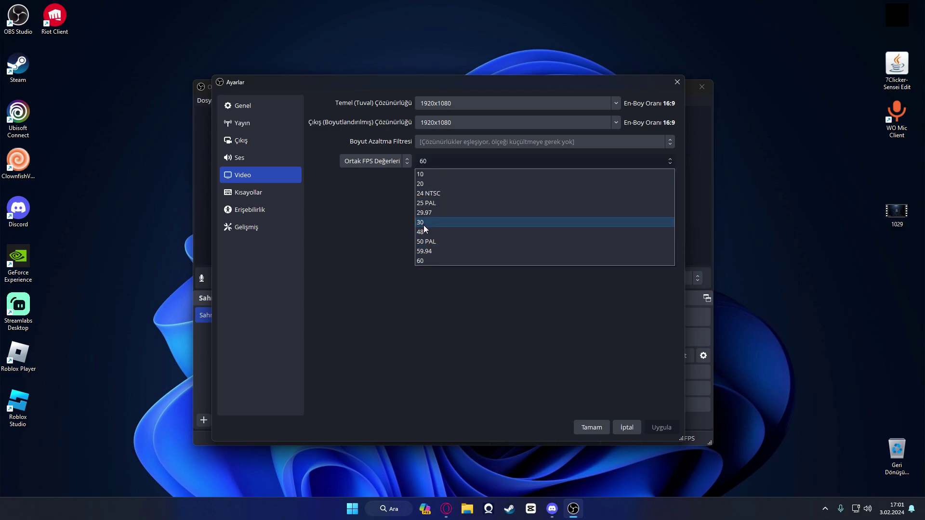
{"action": "left_click", "coordinate": [429, 261]}
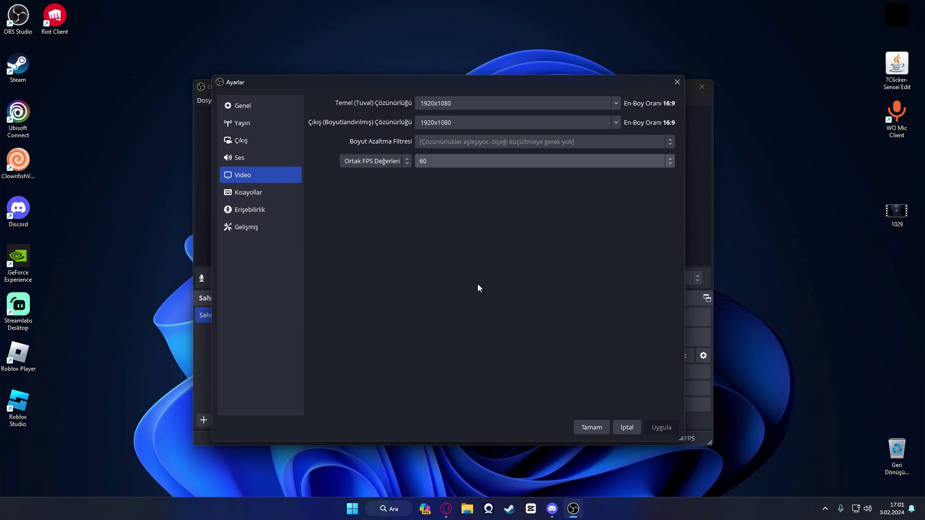
Step: In the advanced settings, have recordings automatically remuxed to mp4, then apply and close the settings
{"action": "left_click", "coordinate": [256, 229]}
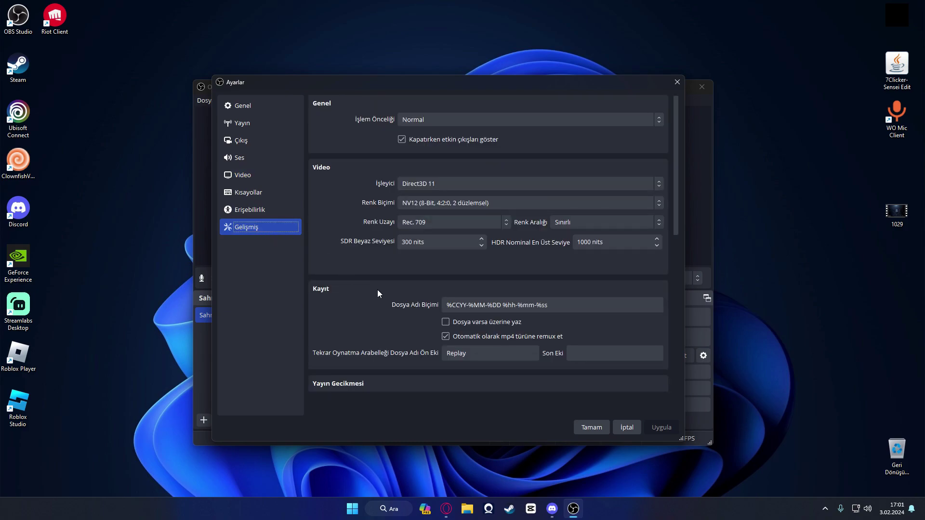
{"action": "left_click", "coordinate": [445, 336]}
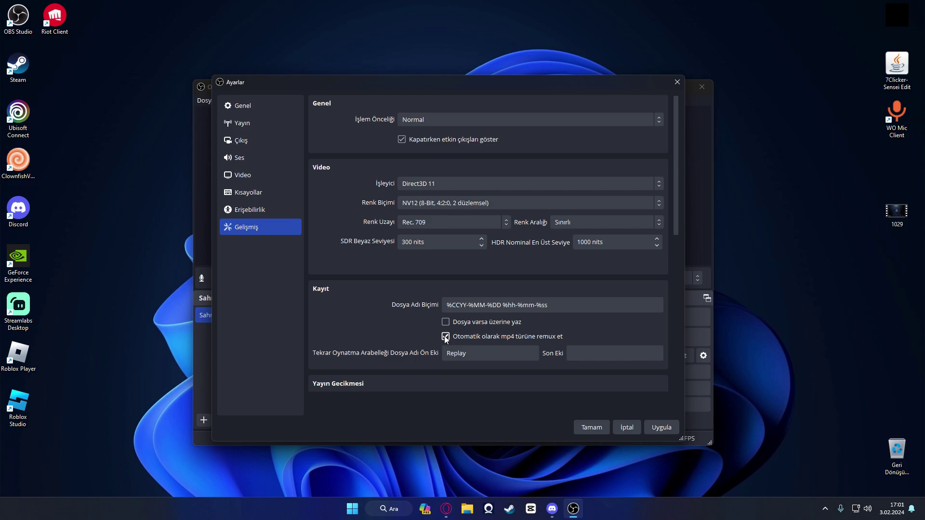
{"action": "left_click", "coordinate": [668, 429]}
{"action": "left_click", "coordinate": [594, 427]}
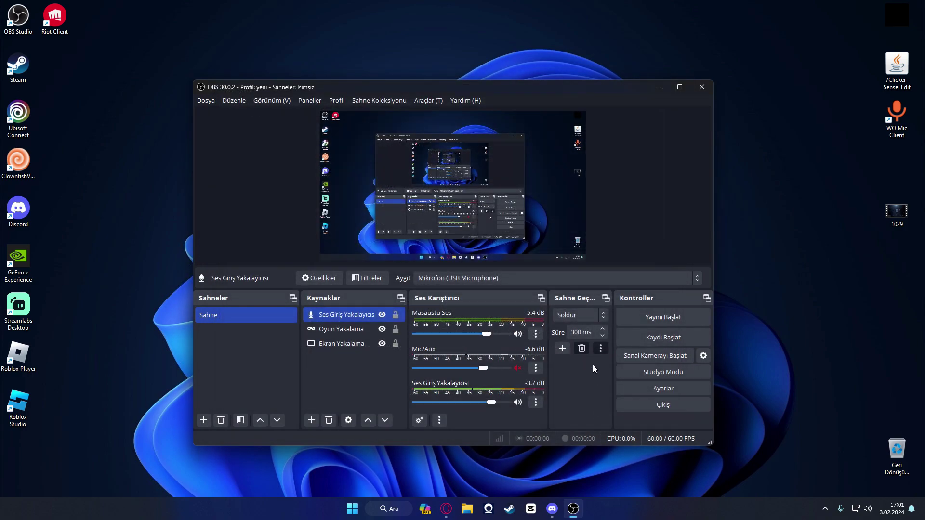